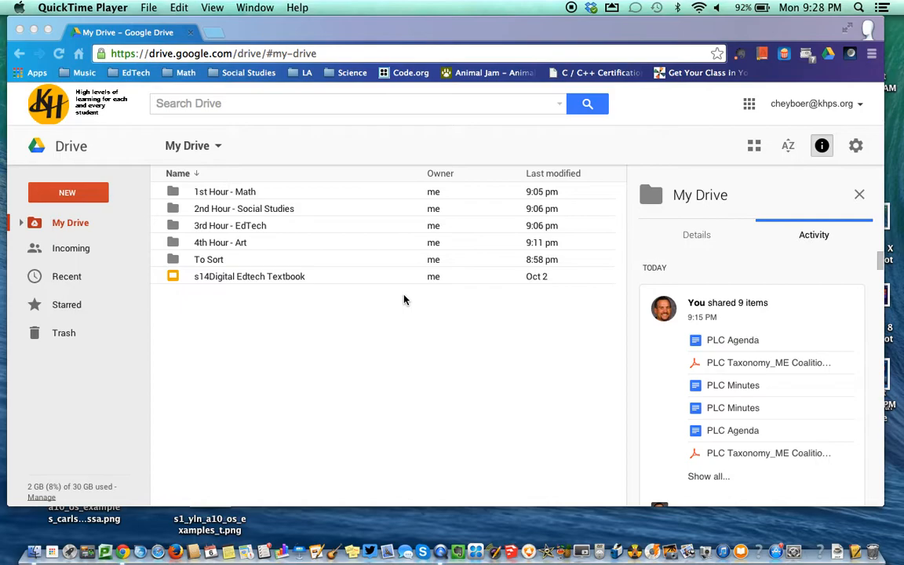
- Rename the To Sort folder as "Personal stuff"
left_click(392, 339)
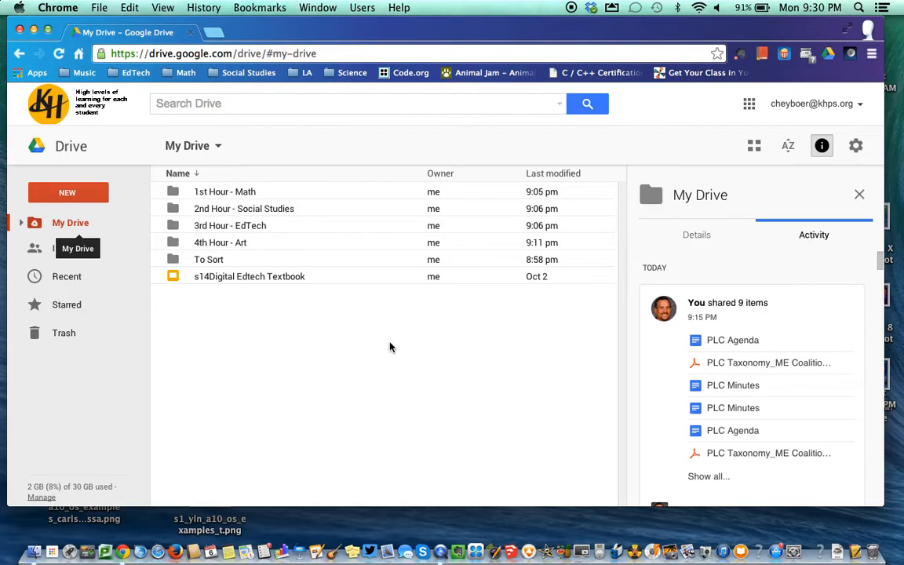
left_click(202, 262)
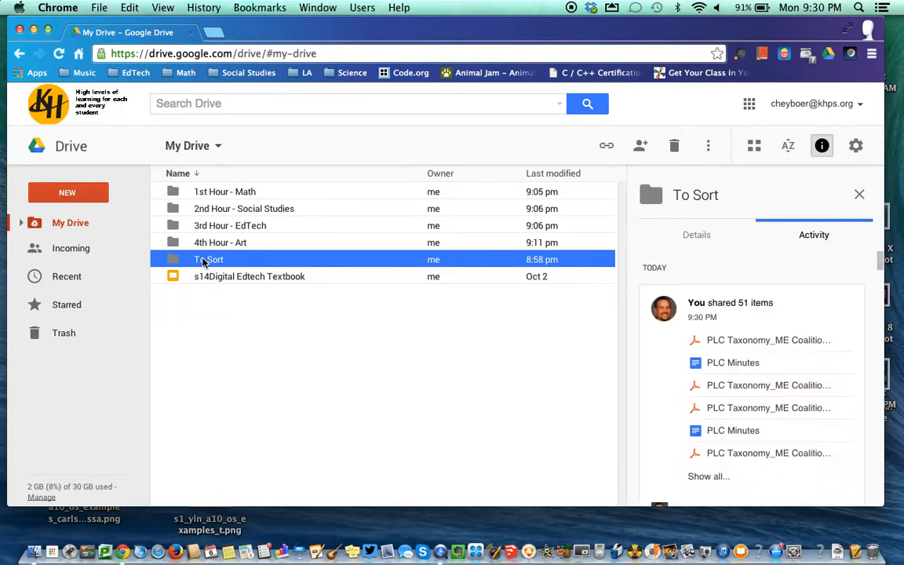
double_click(202, 263)
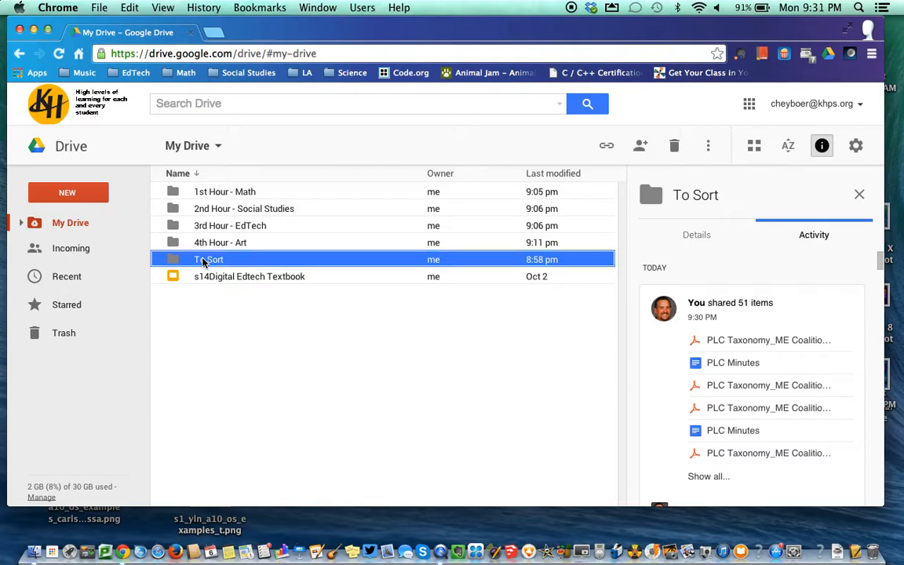
right_click(203, 263)
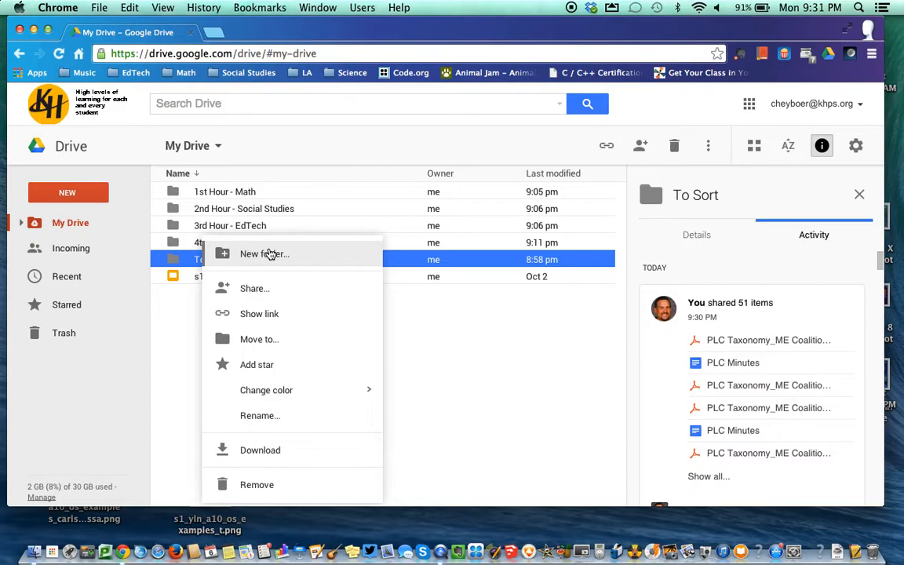
left_click(260, 416)
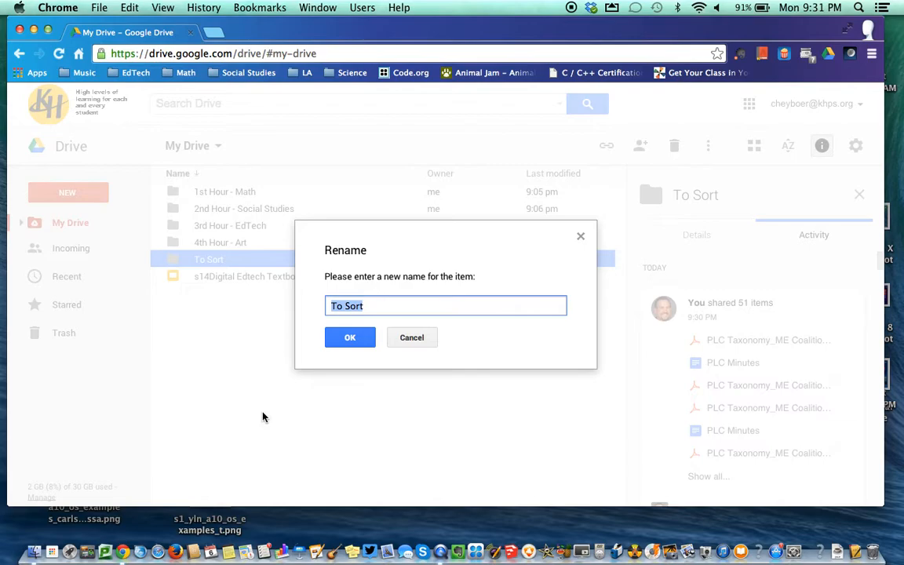
type("Personal stuff")
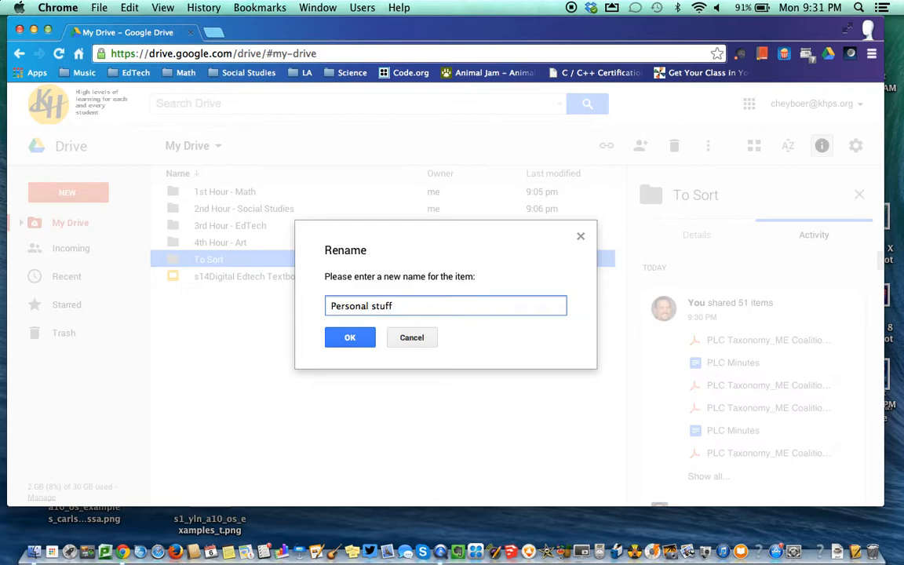
left_click(360, 338)
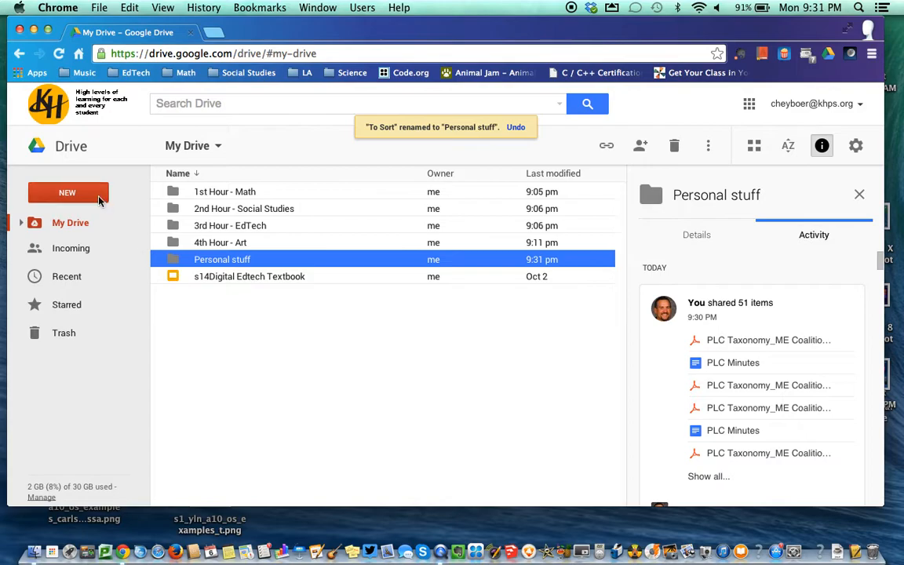
- Create a new folder in My Drive named "5th Hour - Language Arts"
left_click(68, 195)
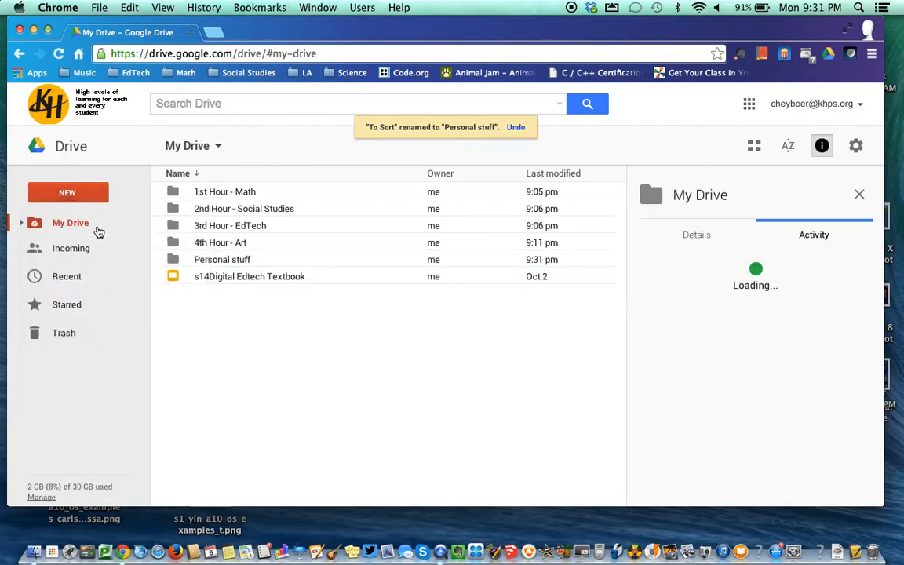
left_click(98, 230)
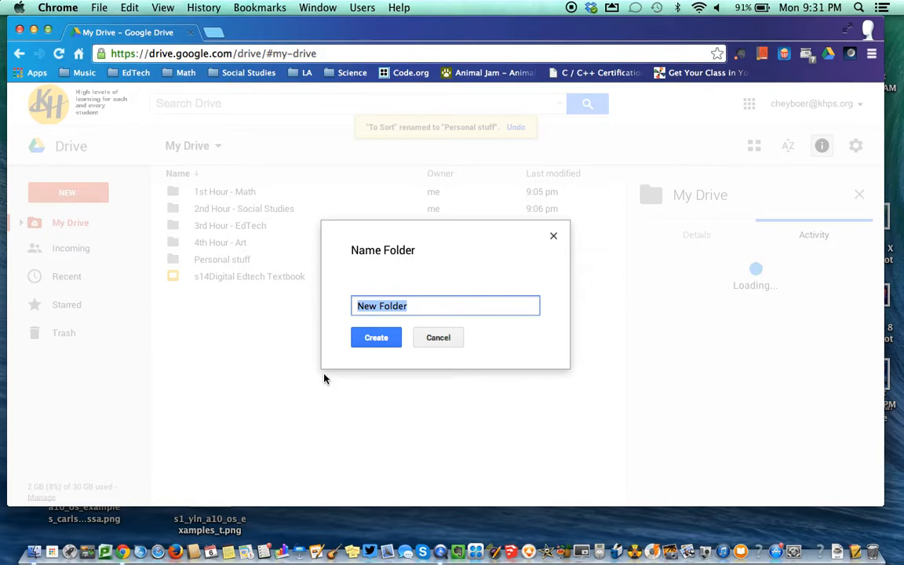
type("5th Hour - ")
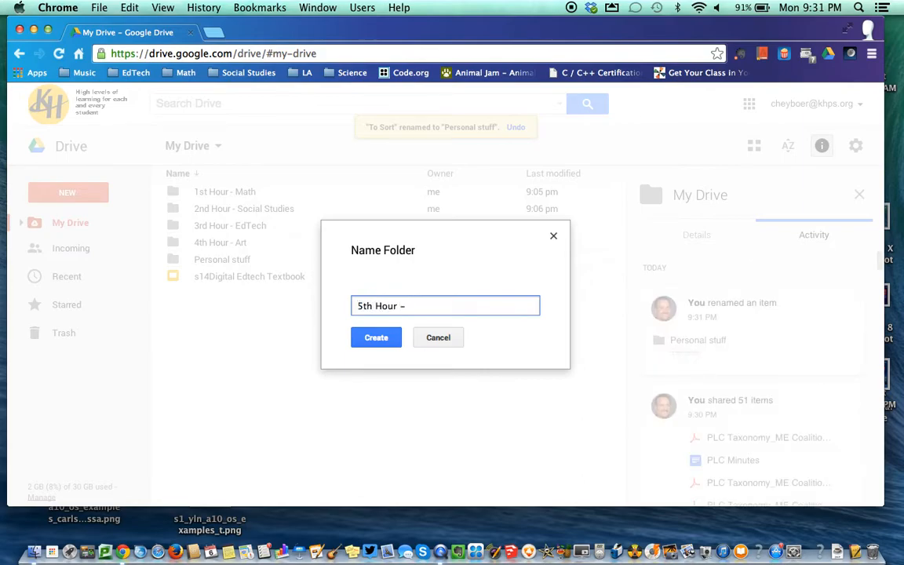
type("Language Arts")
left_click(364, 343)
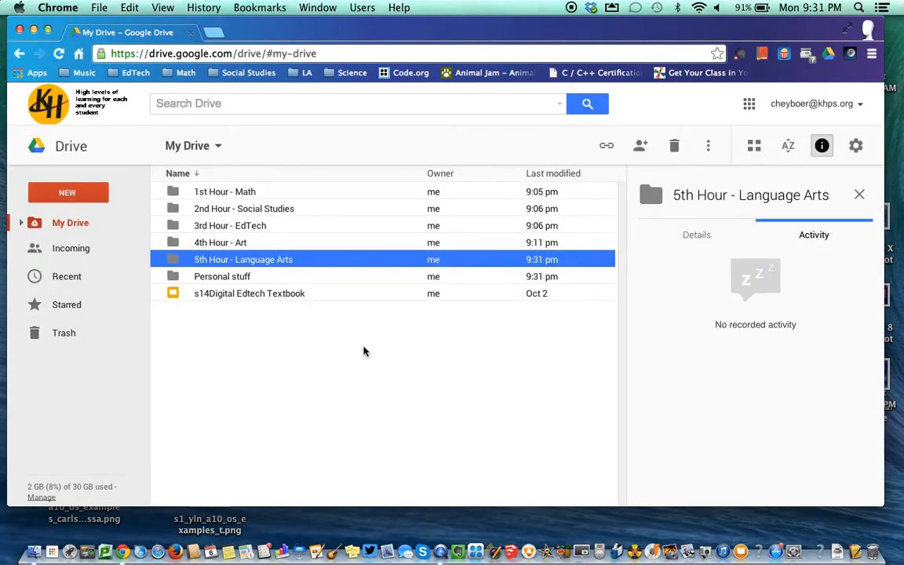
- Create another folder in My Drive named "6th Hour - Science"
right_click(216, 318)
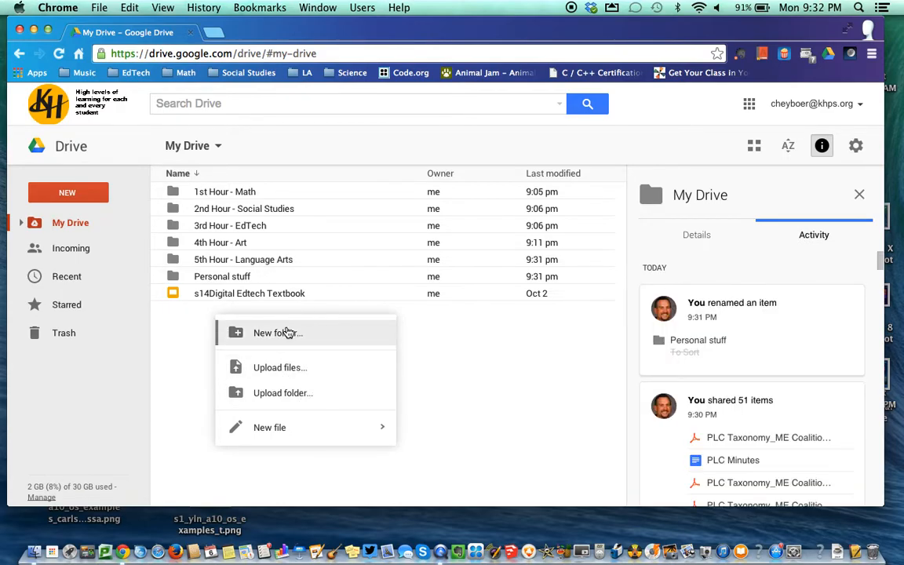
left_click(287, 334)
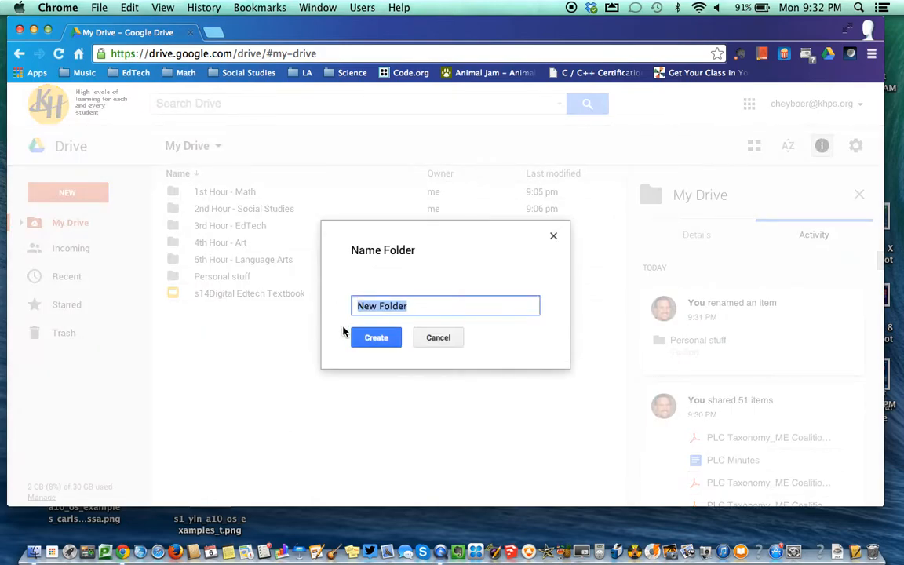
type("6th Hour - Science")
left_click(385, 336)
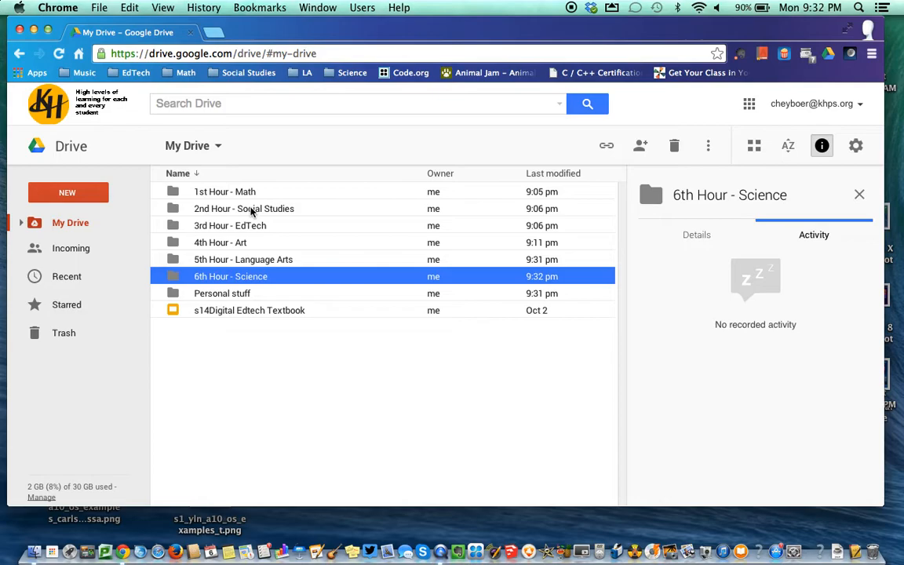
- Change the color of the 1st Hour - Math folder to green and the 2nd Hour - Social Studies folder to light purple
right_click(176, 197)
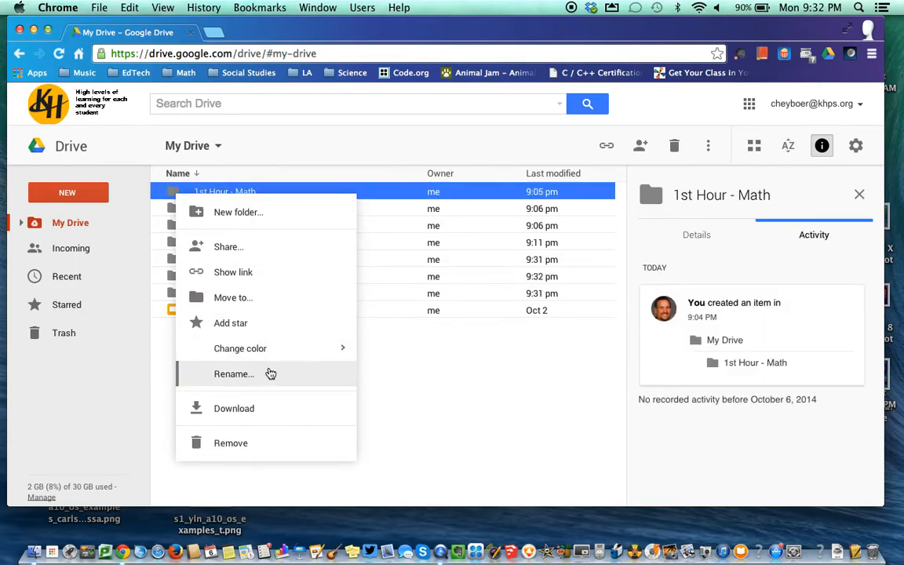
mouse_move(331, 347)
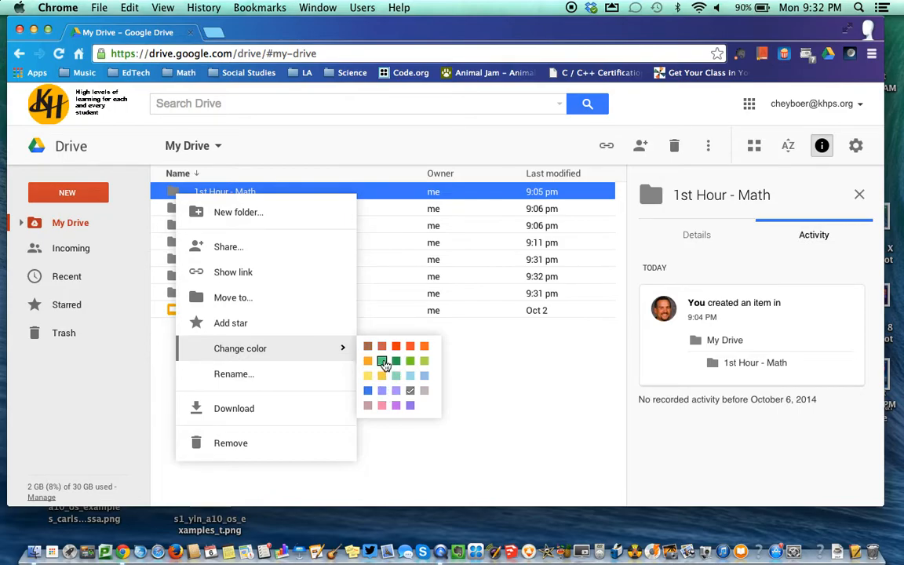
left_click(383, 363)
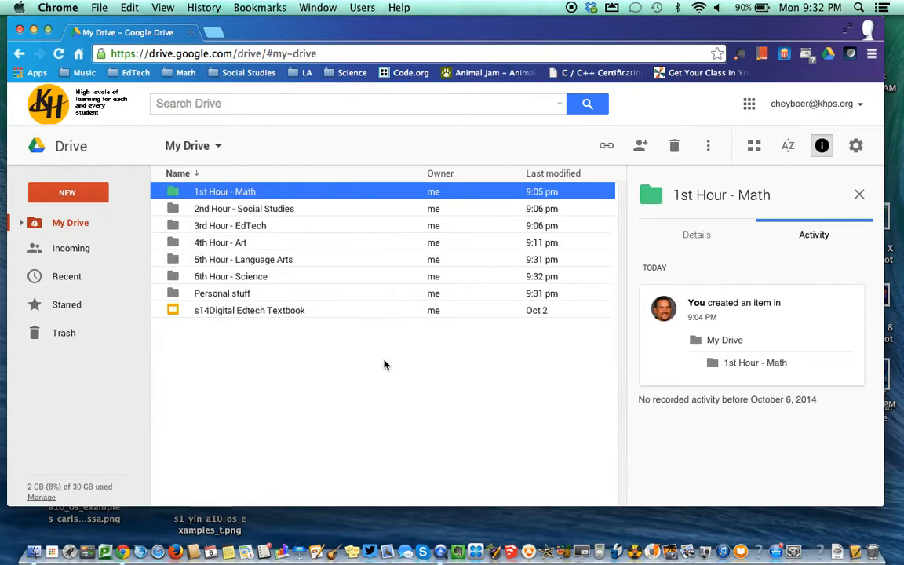
right_click(174, 213)
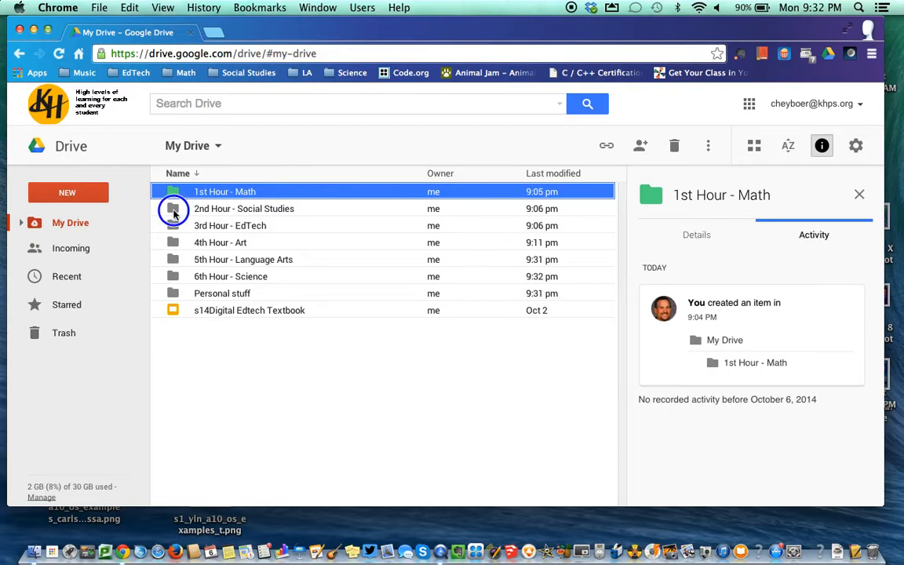
mouse_move(267, 375)
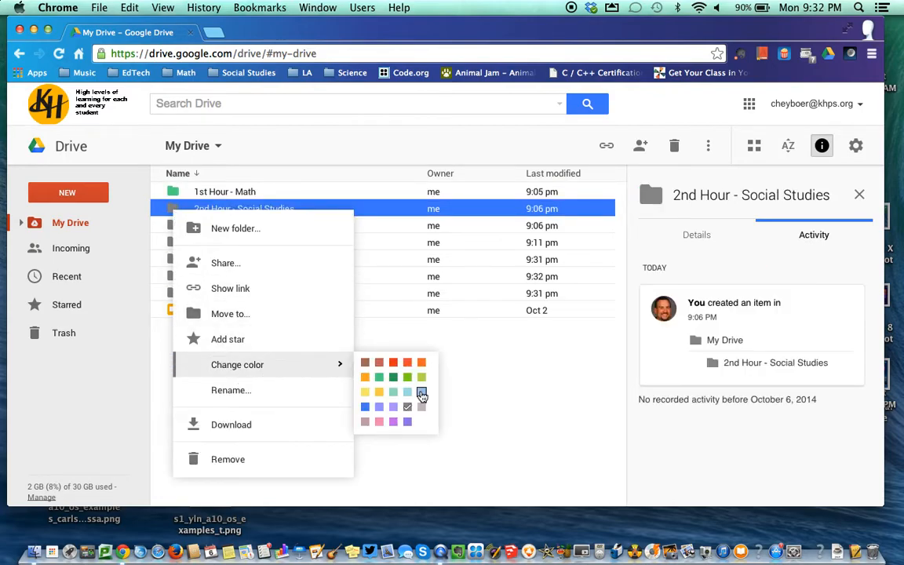
left_click(392, 408)
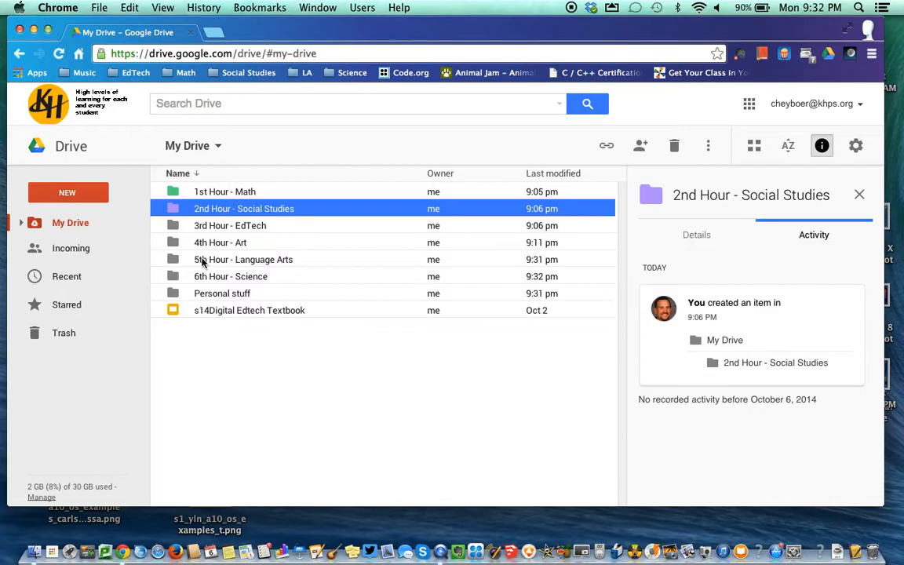
- Change the color of the 3rd Hour - EdTech folder to blue
left_click(176, 229)
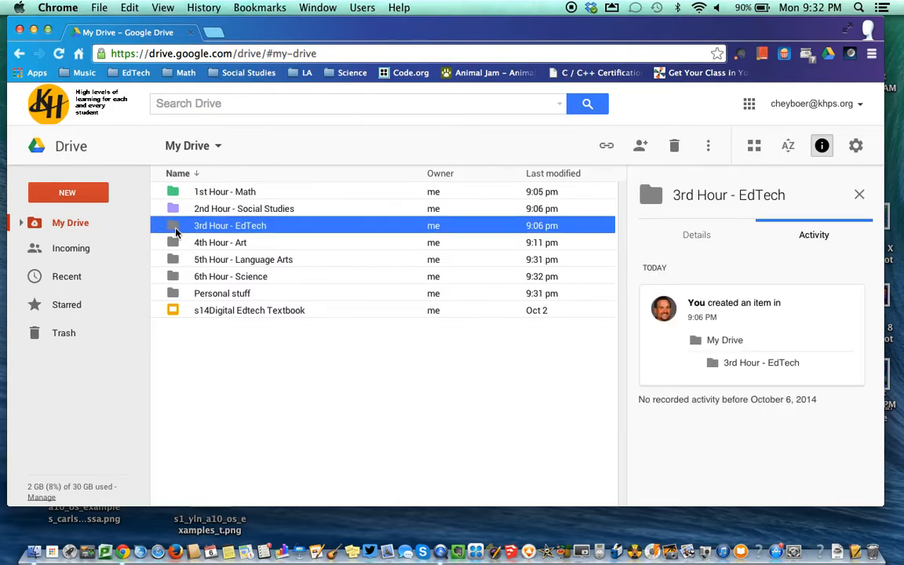
right_click(176, 229)
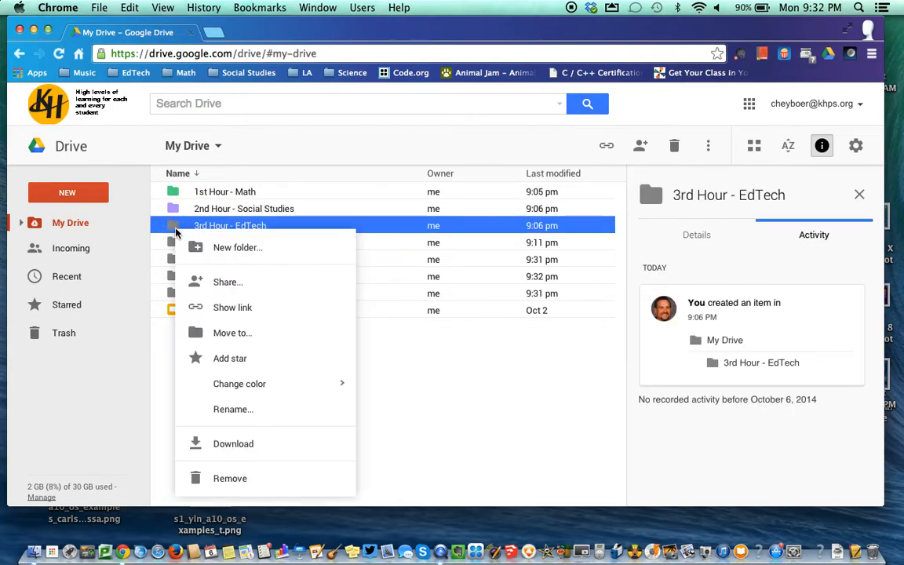
mouse_move(260, 396)
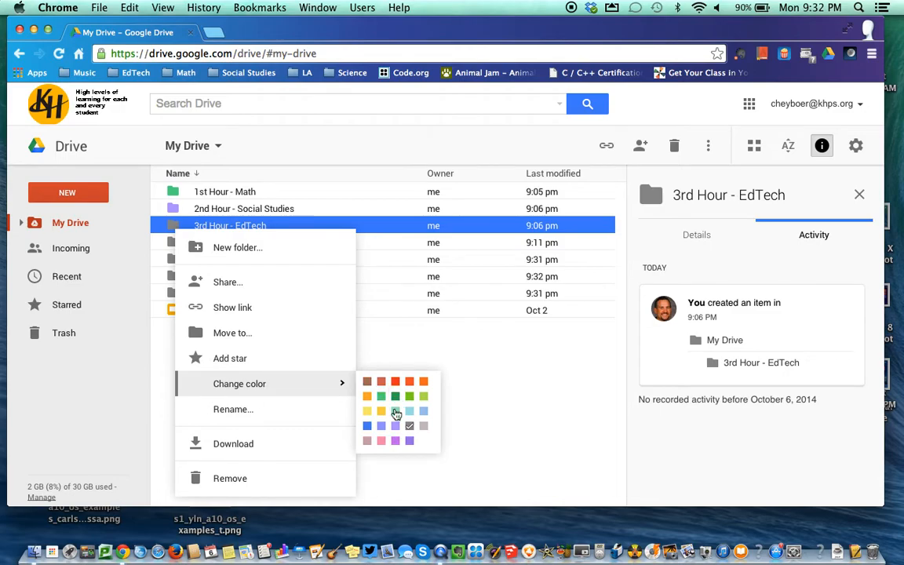
left_click(367, 426)
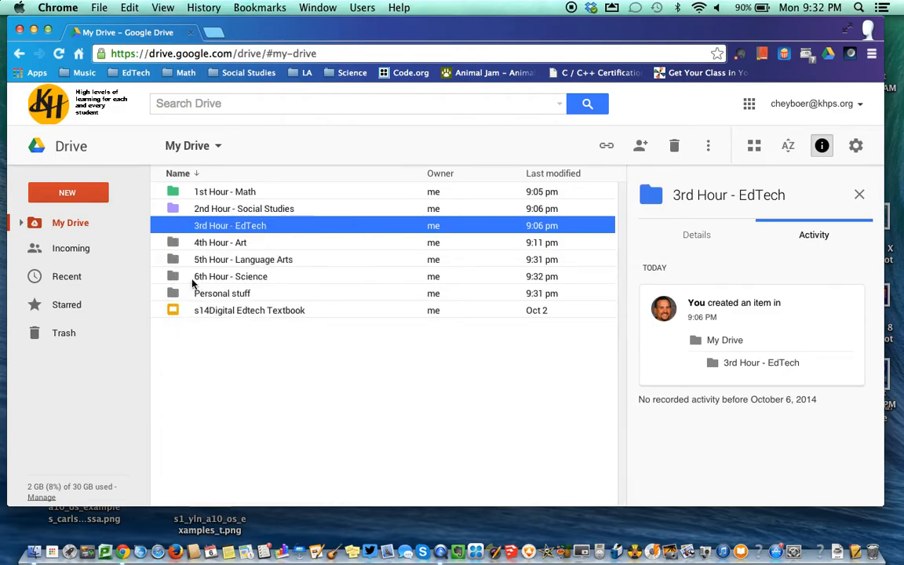
- Change the color of the 4th Hour - Art folder to orange-red
left_click(179, 259)
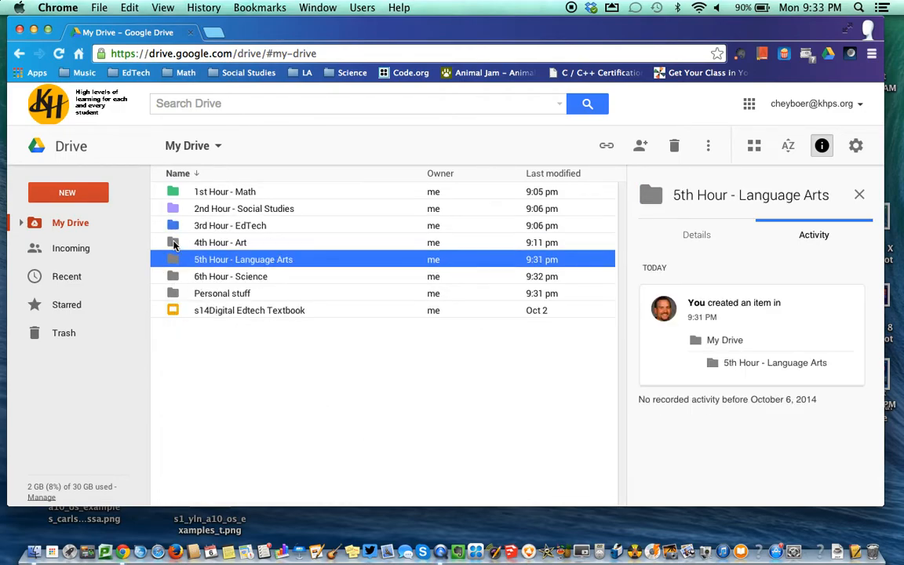
left_click(174, 243)
right_click(175, 244)
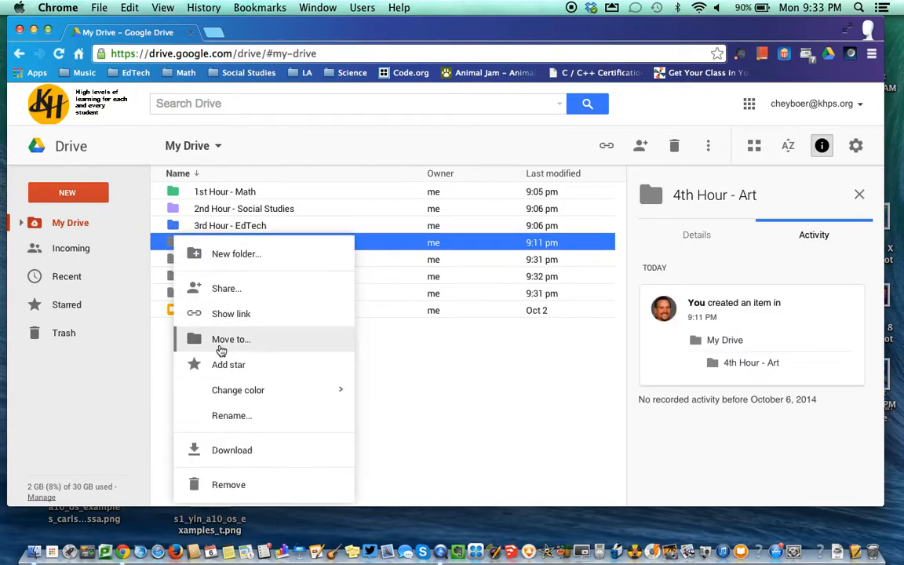
mouse_move(344, 380)
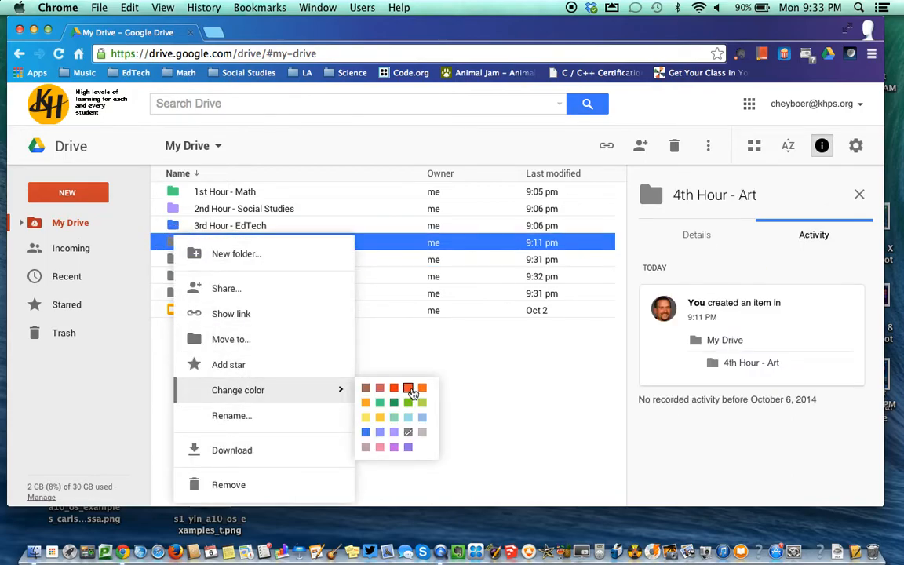
left_click(409, 389)
left_click(309, 348)
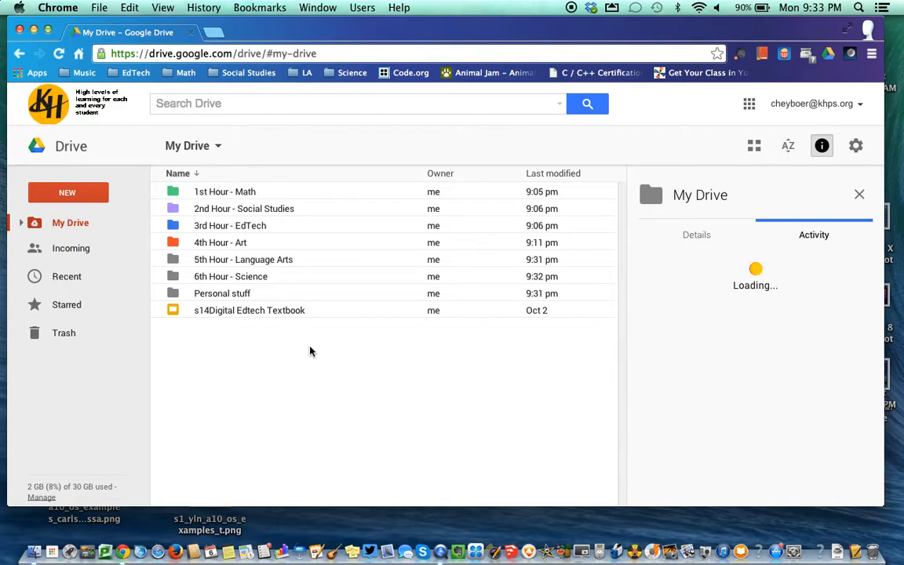
left_click(176, 294)
right_click(177, 296)
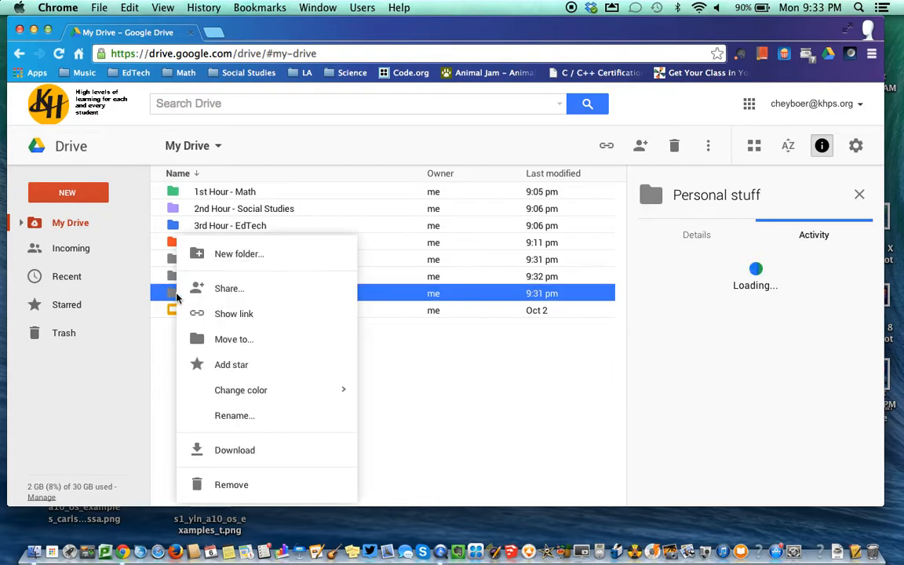
left_click(433, 409)
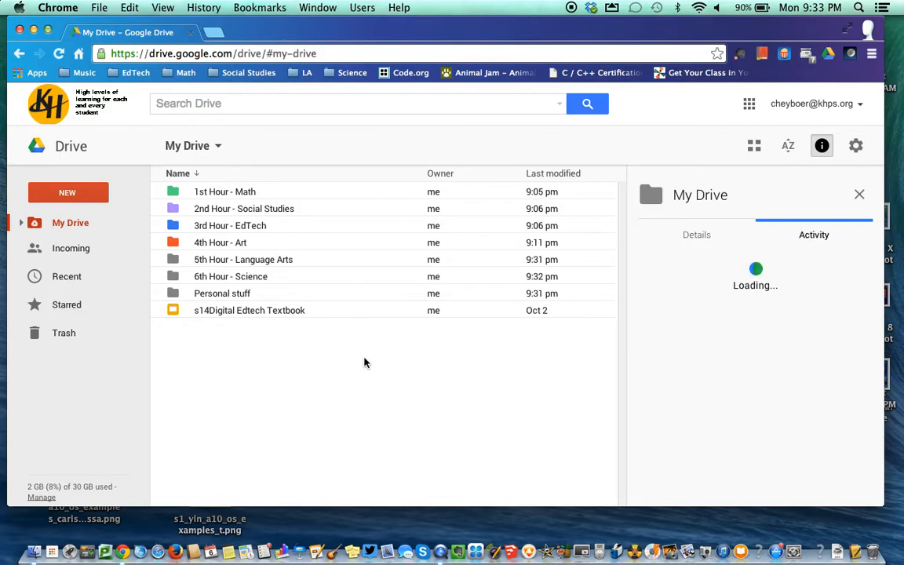
left_click(256, 314)
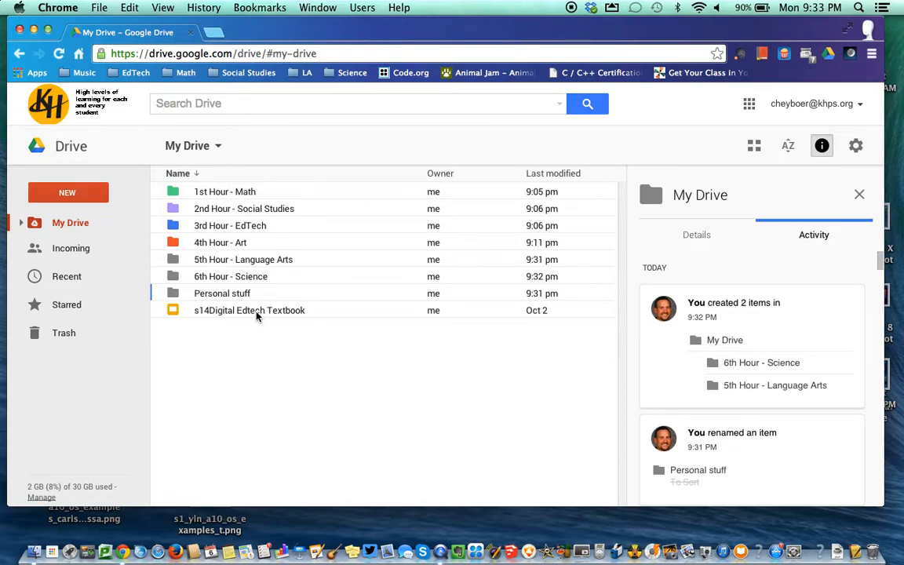
right_click(256, 313)
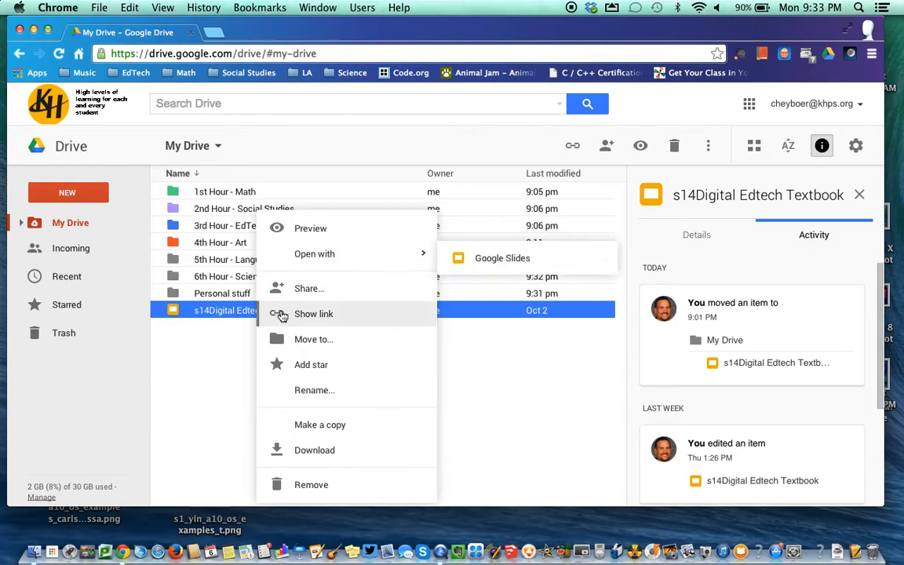
left_click(311, 343)
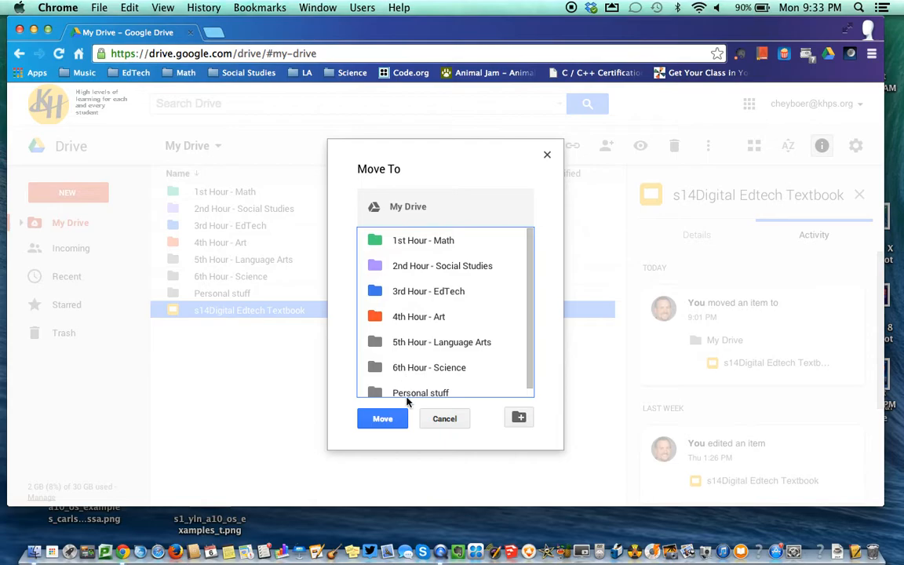
left_click(446, 419)
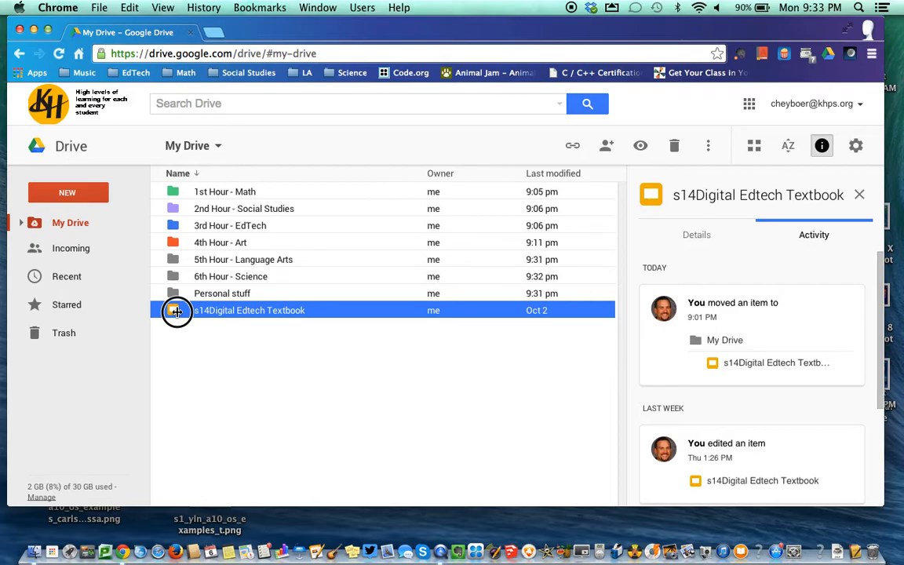
- Move the s14Digital Edtech Textbook presentation from My Drive into the 3rd Hour - EdTech folder
left_click_drag(176, 311, 203, 227)
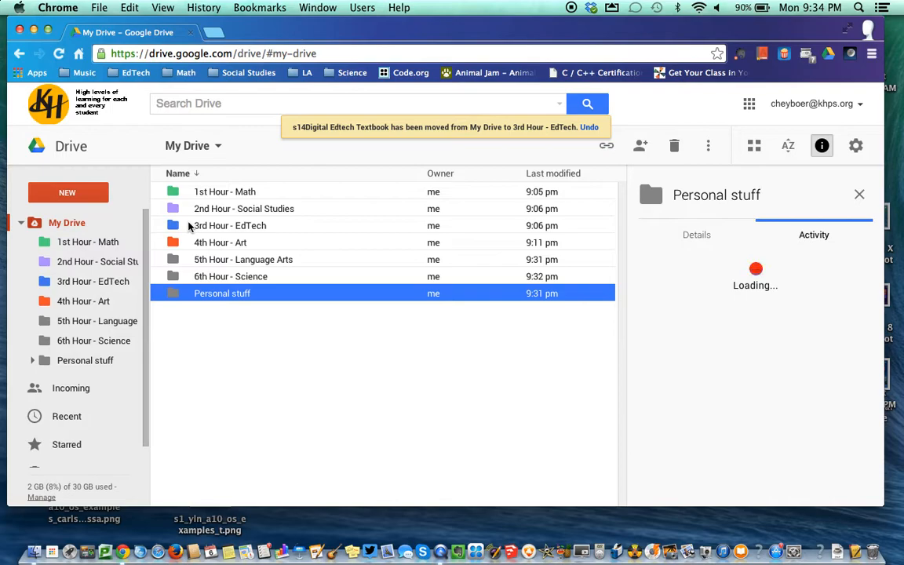
- Check the contents of the 3rd Hour - EdTech folder and return to My Drive
left_click(191, 226)
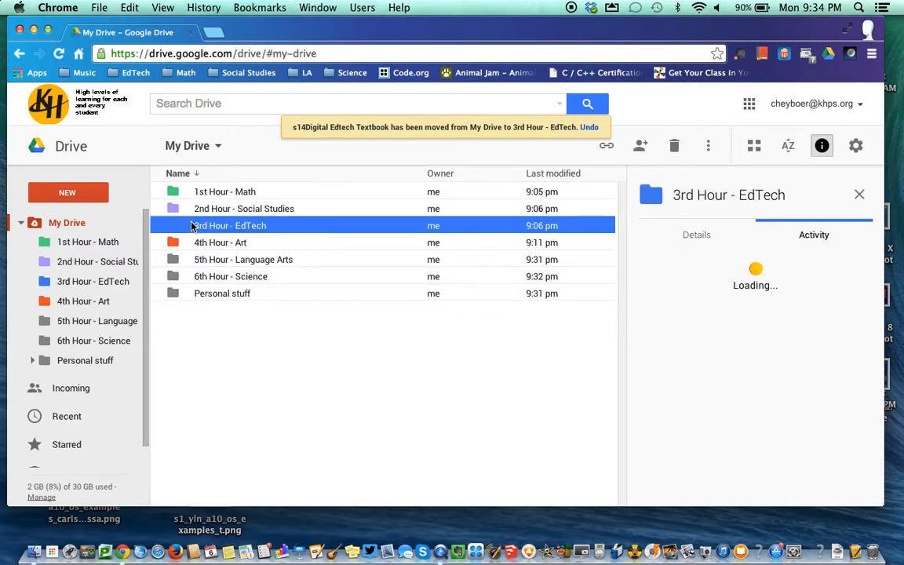
double_click(192, 226)
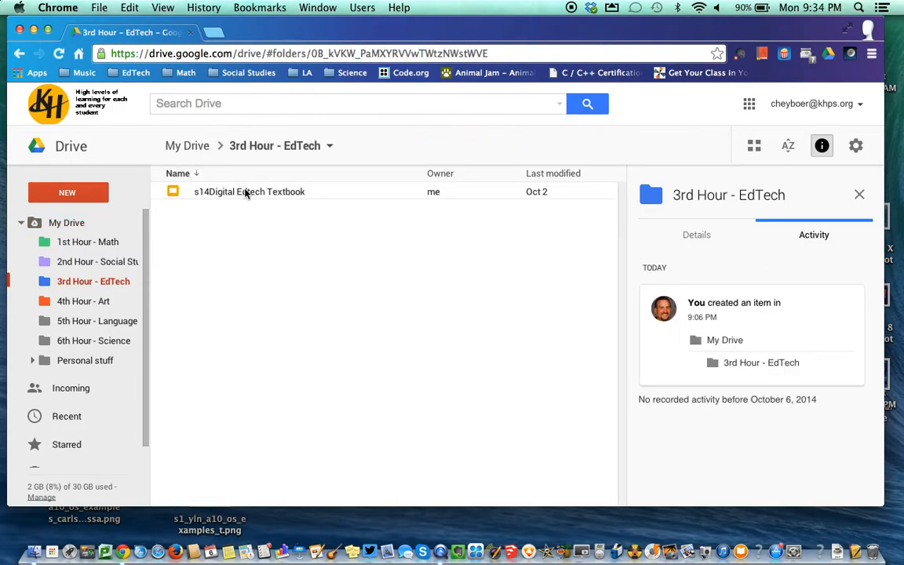
left_click(37, 225)
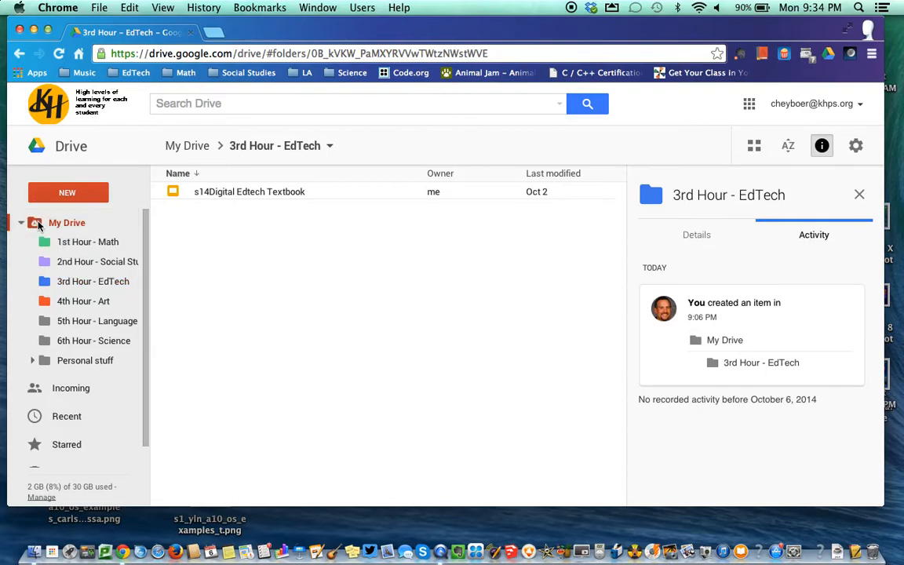
- Collapse the folder tree under My Drive and view the list of recent files
left_click(21, 224)
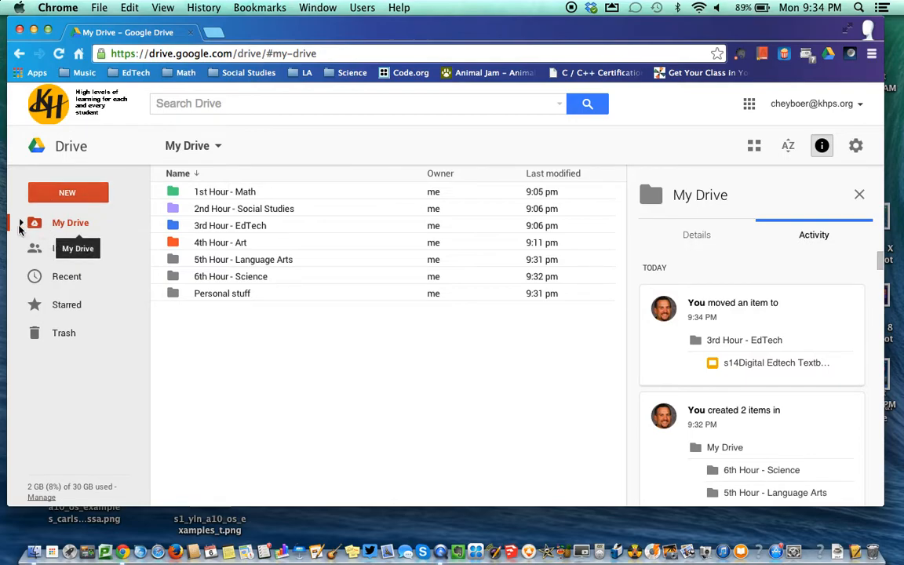
left_click(21, 223)
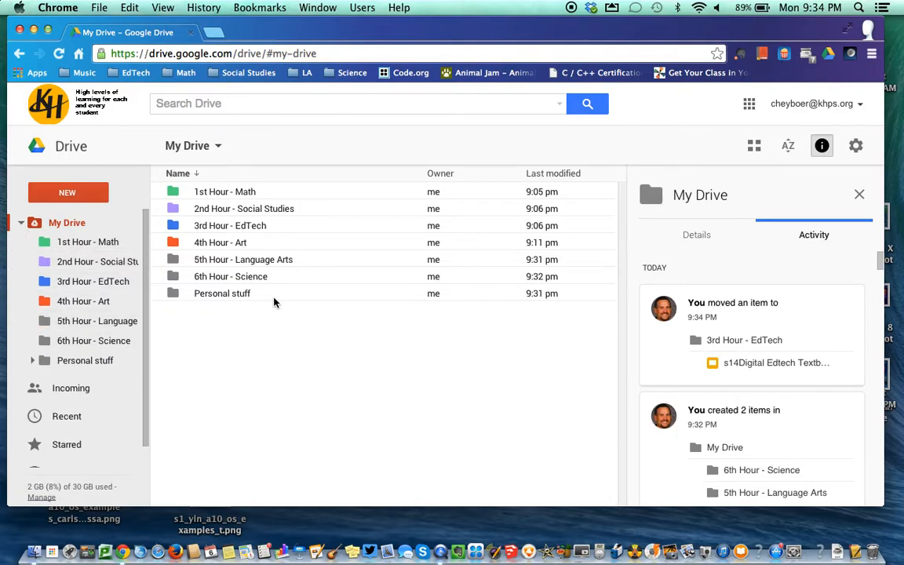
left_click(23, 224)
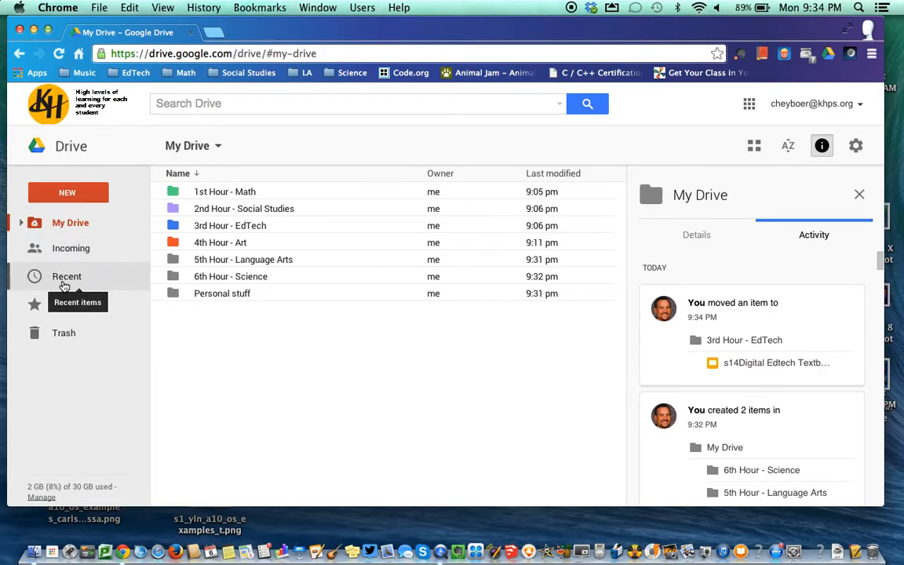
left_click(65, 282)
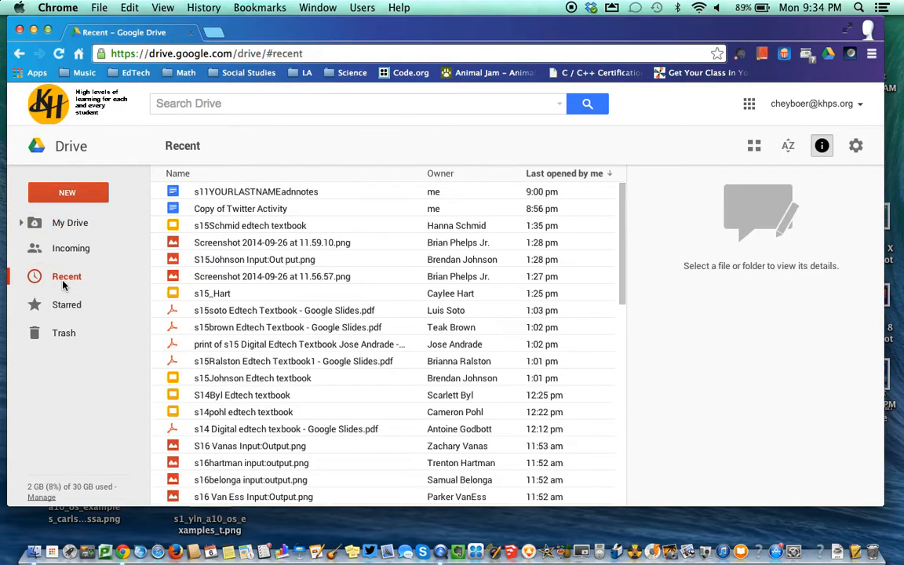
- Return to My Drive, open the Personal stuff folder and browse down to its spreadsheets and documents
left_click(22, 224)
left_click(21, 224)
left_click(47, 223)
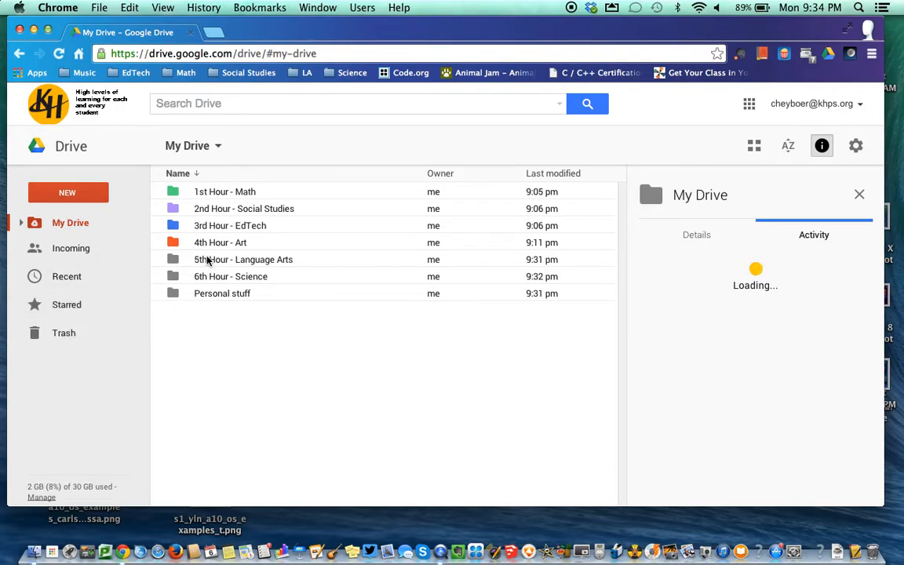
left_click(210, 293)
double_click(210, 292)
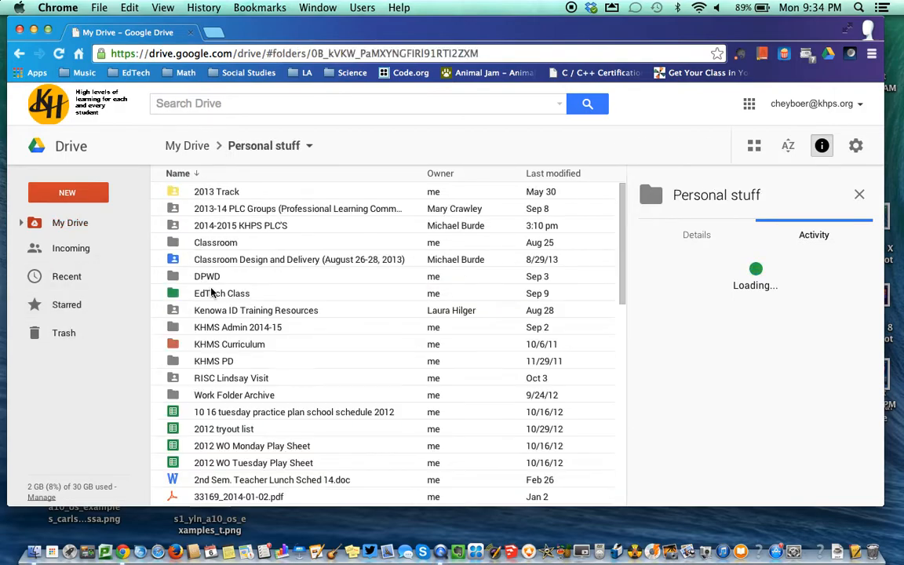
scroll(205, 366, "down", 3)
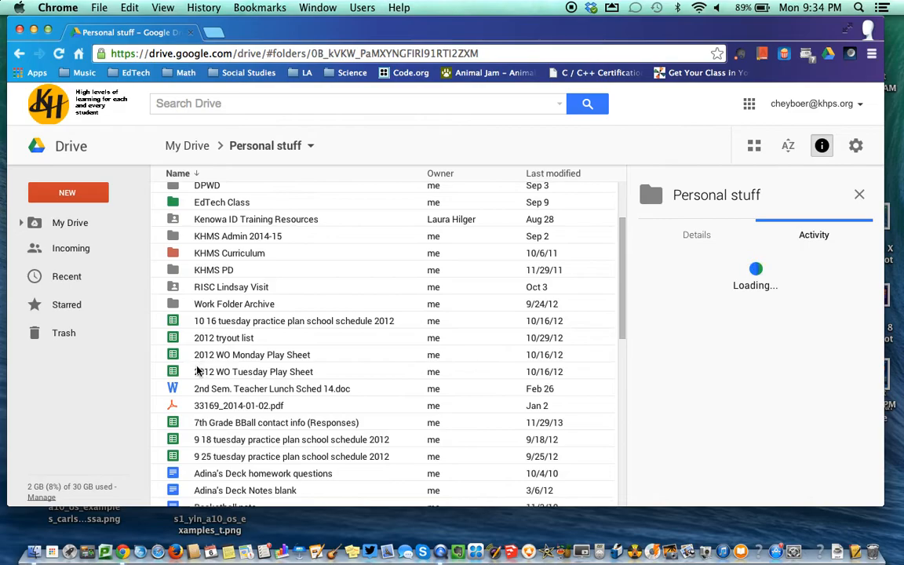
scroll(202, 369, "down", 5)
key("ctrl+Up")
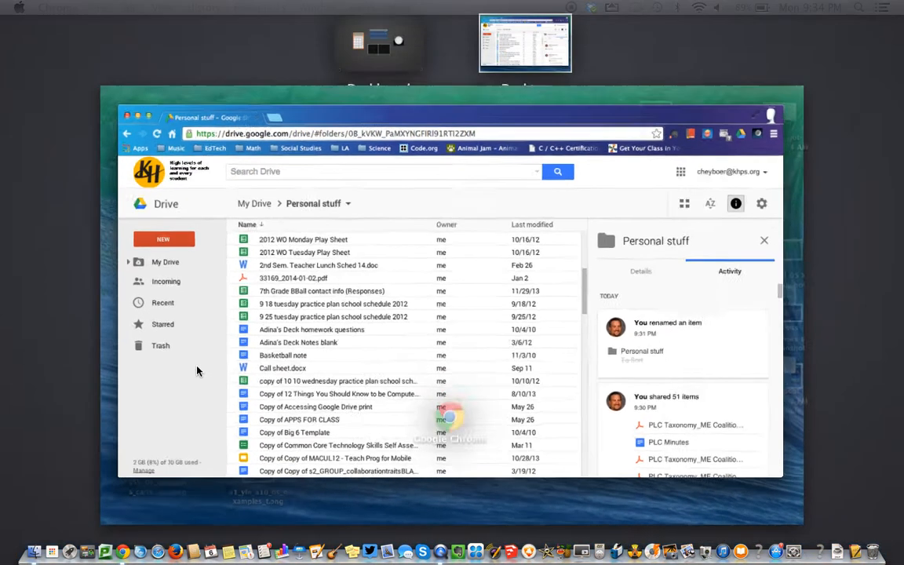
left_click(344, 343)
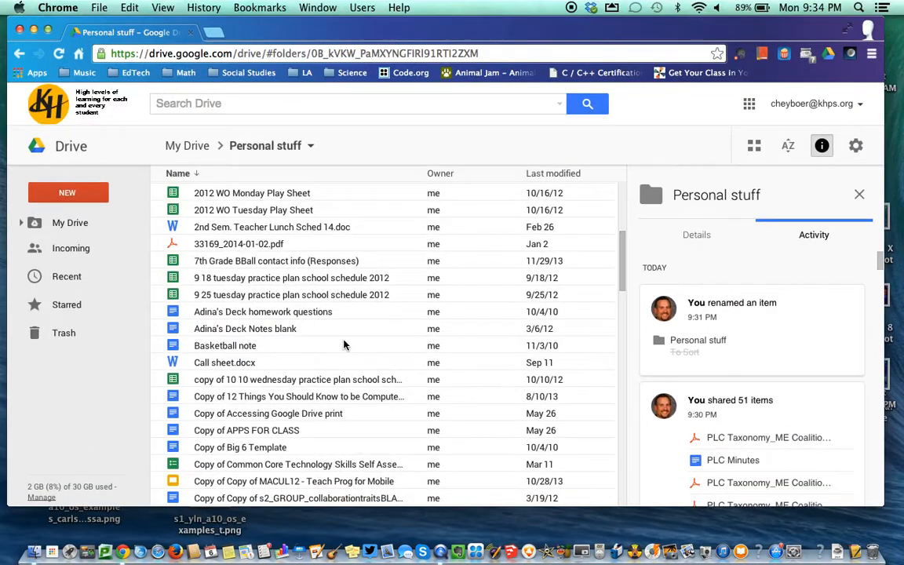
- Add a star to the "9 25 tuesday practice plan school schedule 2012" spreadsheet and view the starred files
left_click(221, 295)
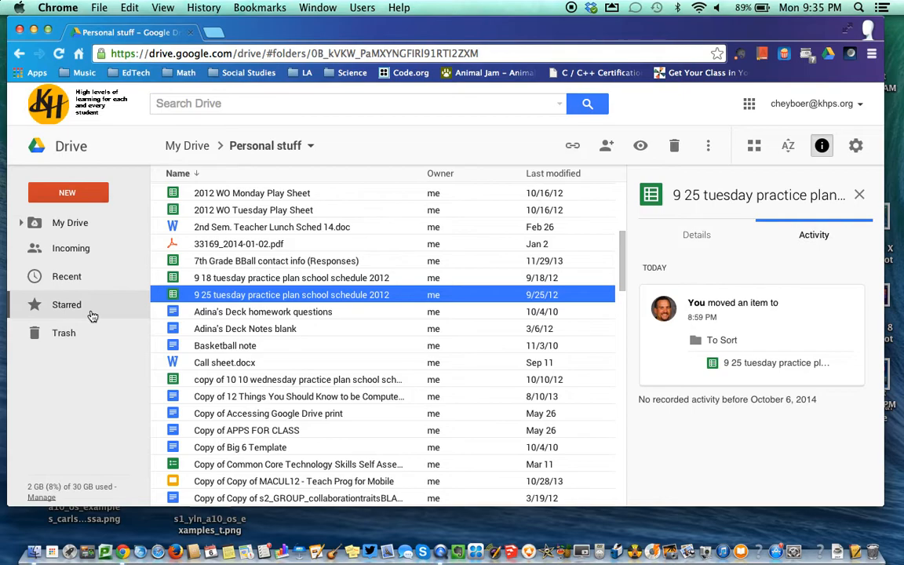
right_click(159, 299)
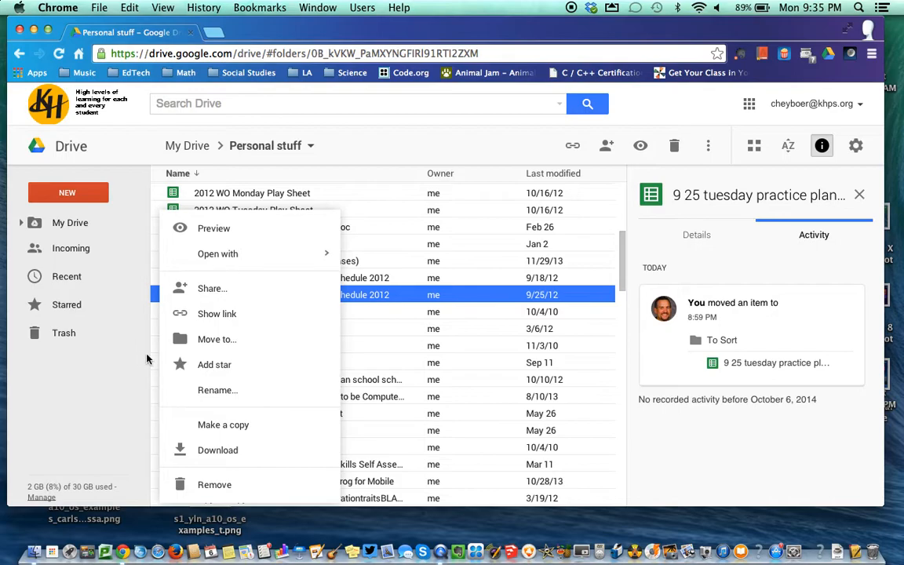
right_click(189, 367)
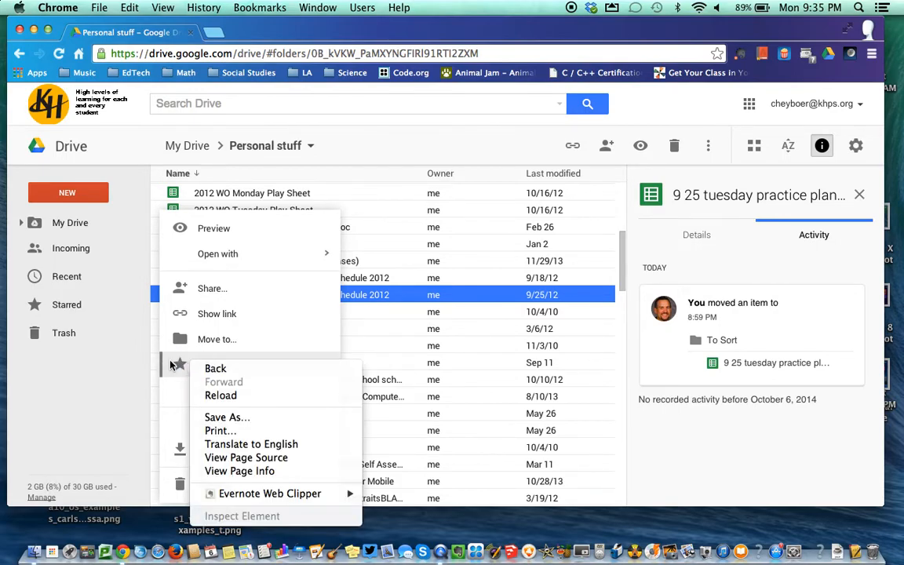
key("Escape")
left_click(161, 363)
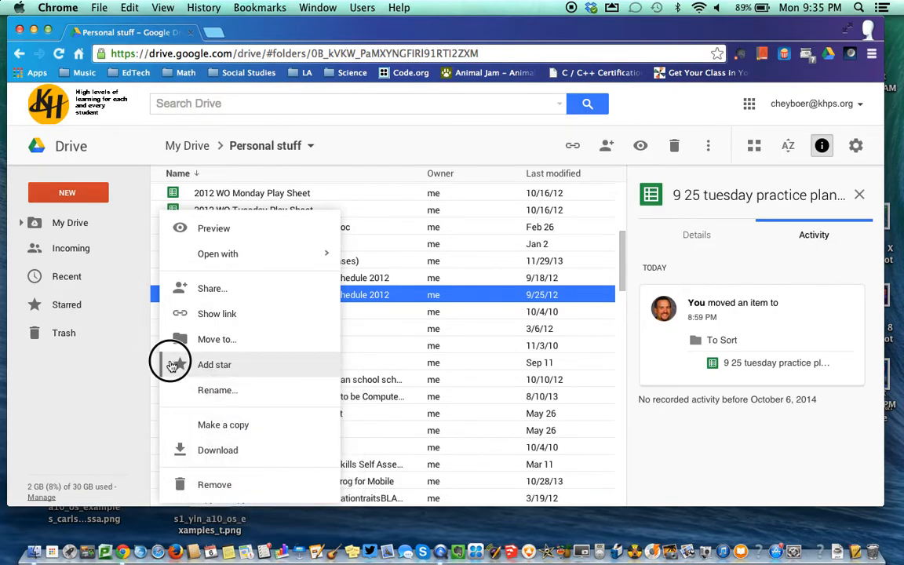
left_click(70, 302)
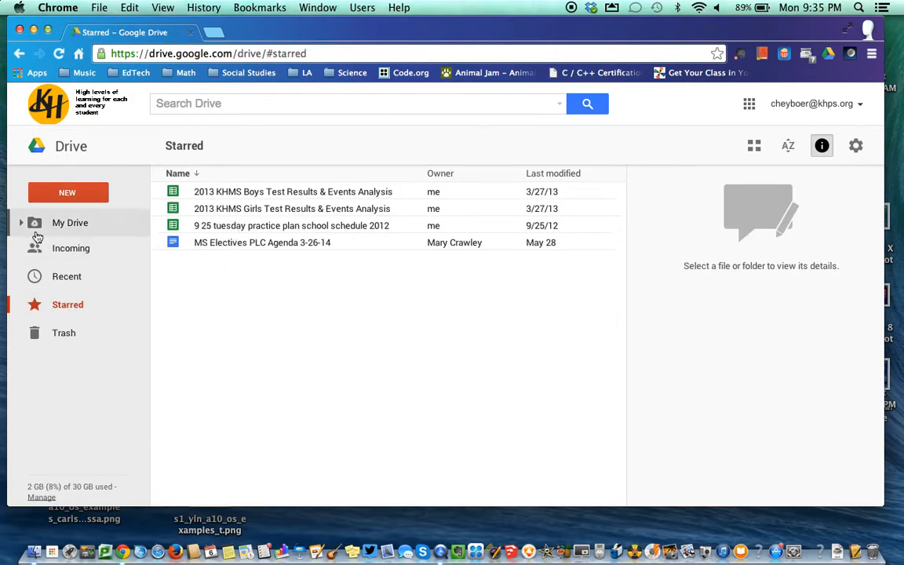
- View My Drive and its 3rd Hour - EdTech folder as a thumbnail grid, and restore the list view
left_click(88, 230)
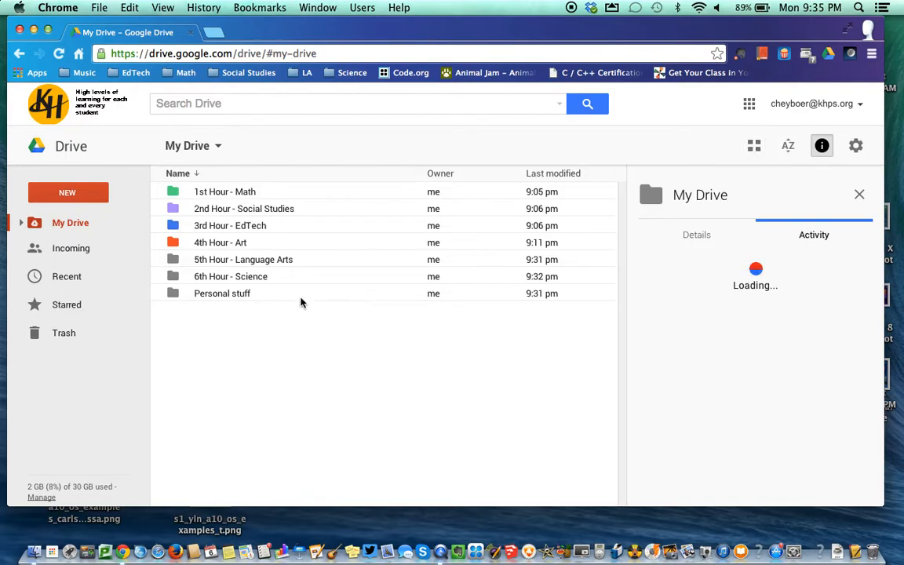
left_click(753, 146)
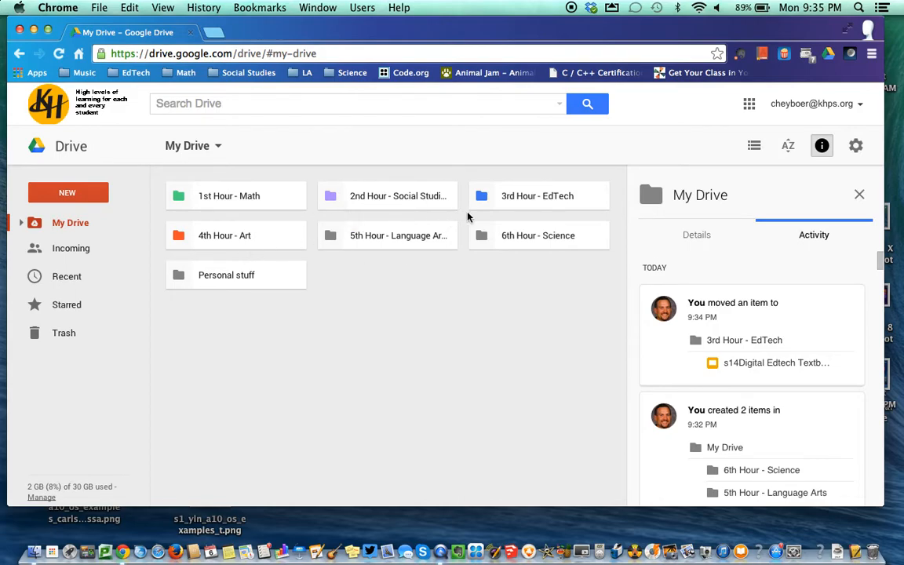
double_click(502, 197)
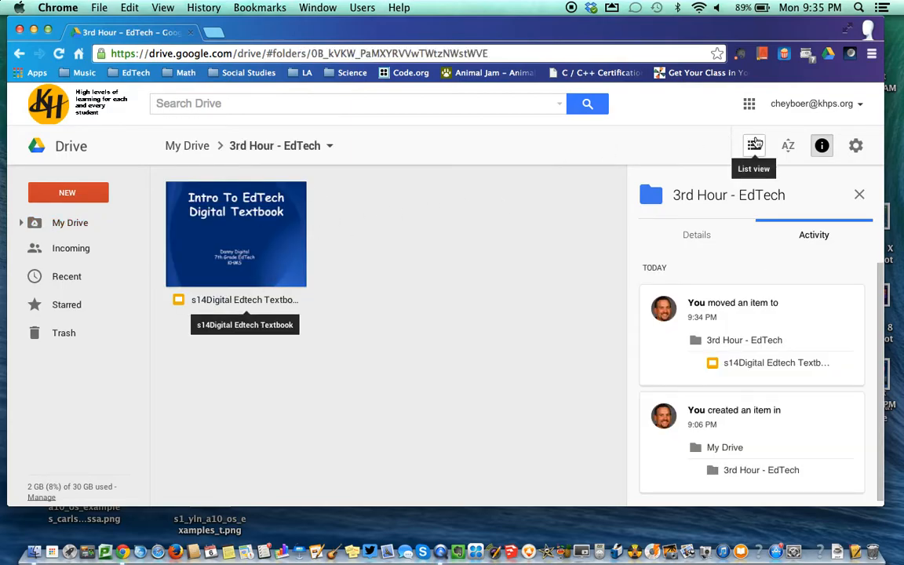
left_click(754, 145)
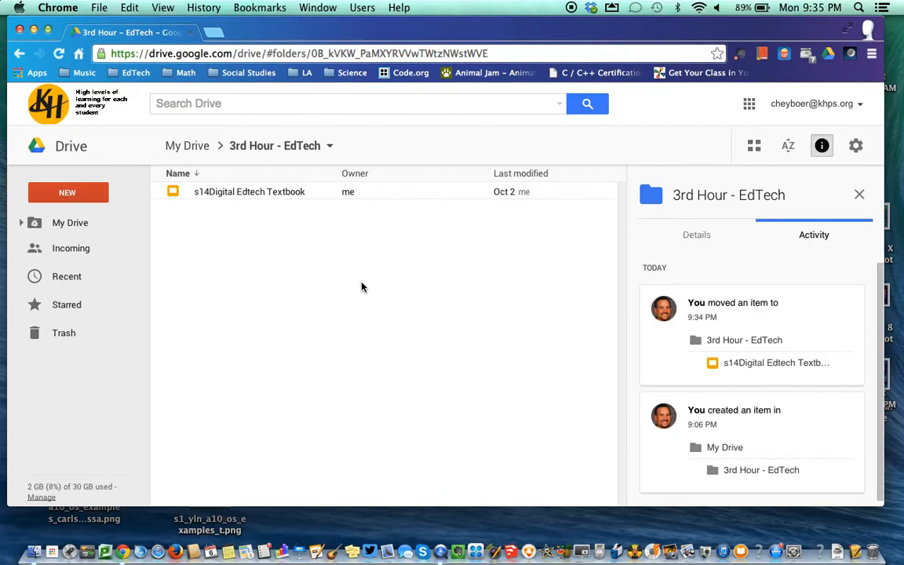
- Return to My Drive and expand its folder tree to show all the class folders
left_click(70, 228)
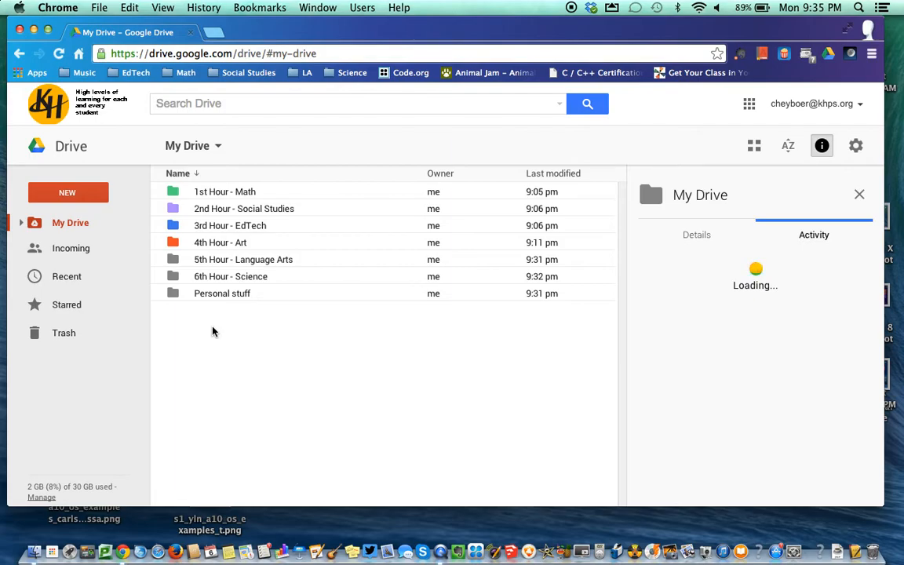
left_click(21, 223)
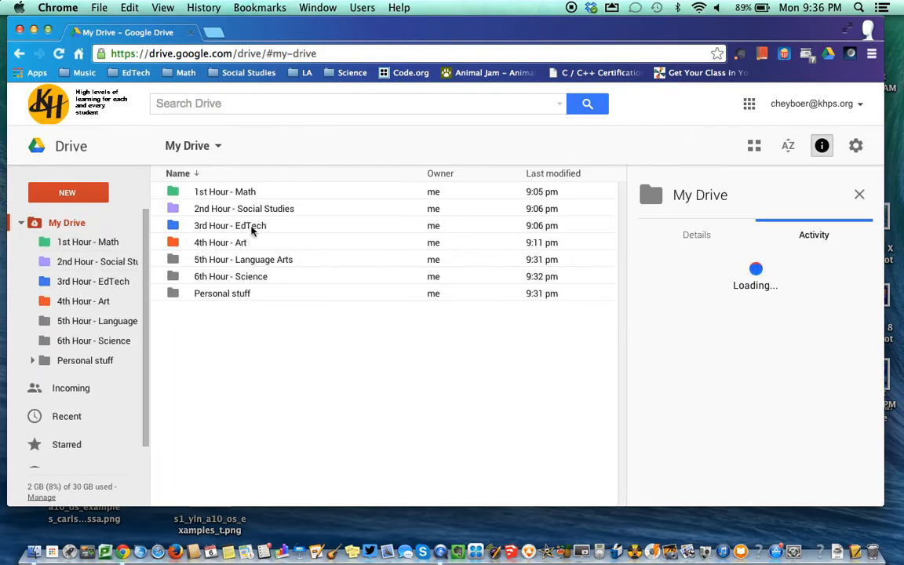